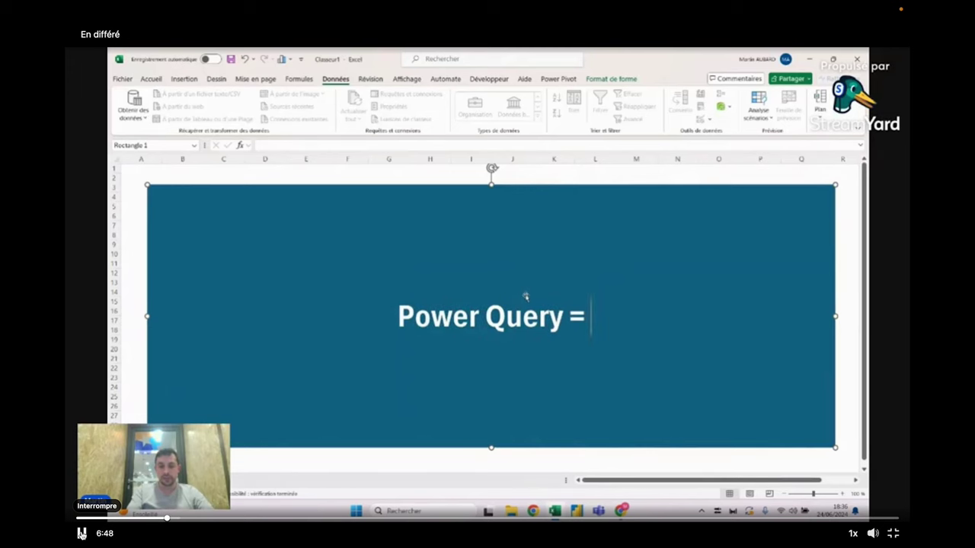
Step: Finish the rectangle's title as "Power Query = l'outil d'extraction de données"
text(extr)
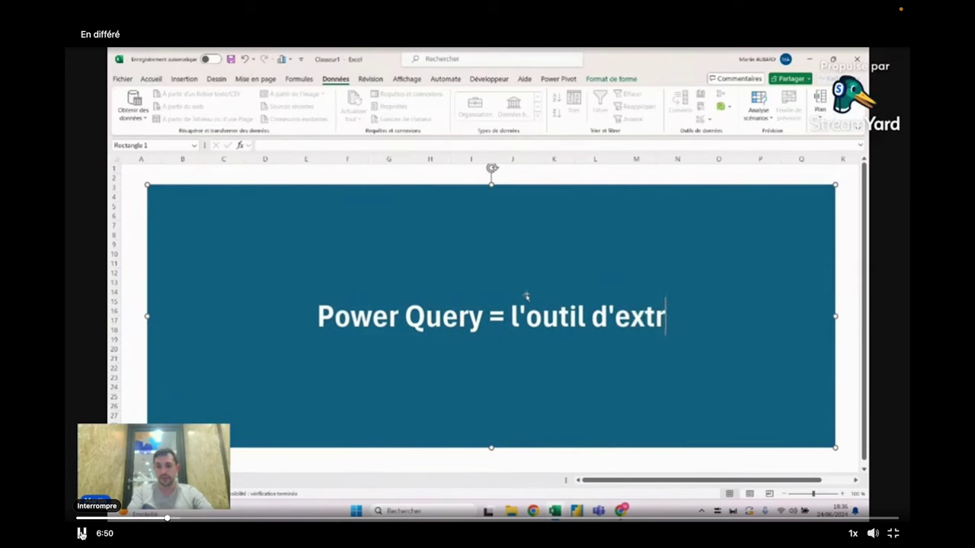
text(action de donnée)
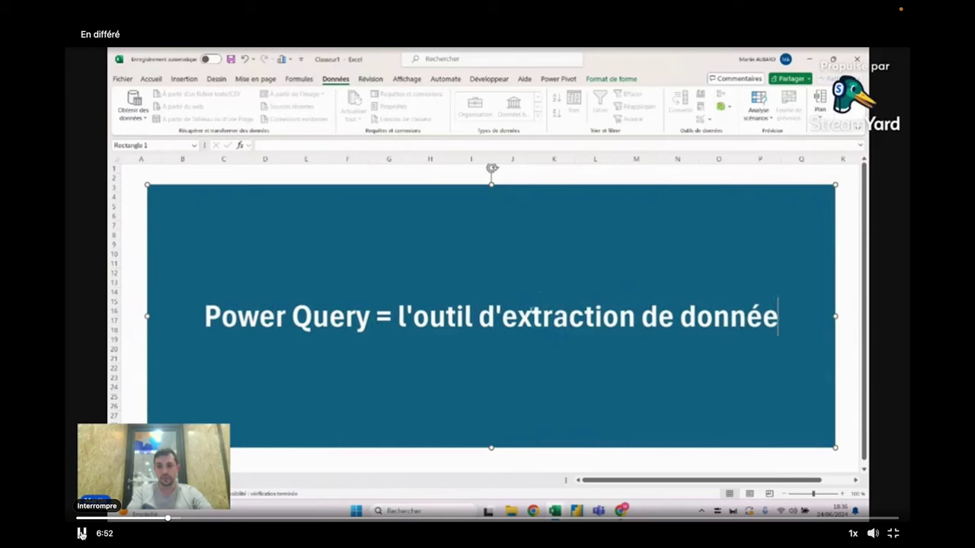
text(s)
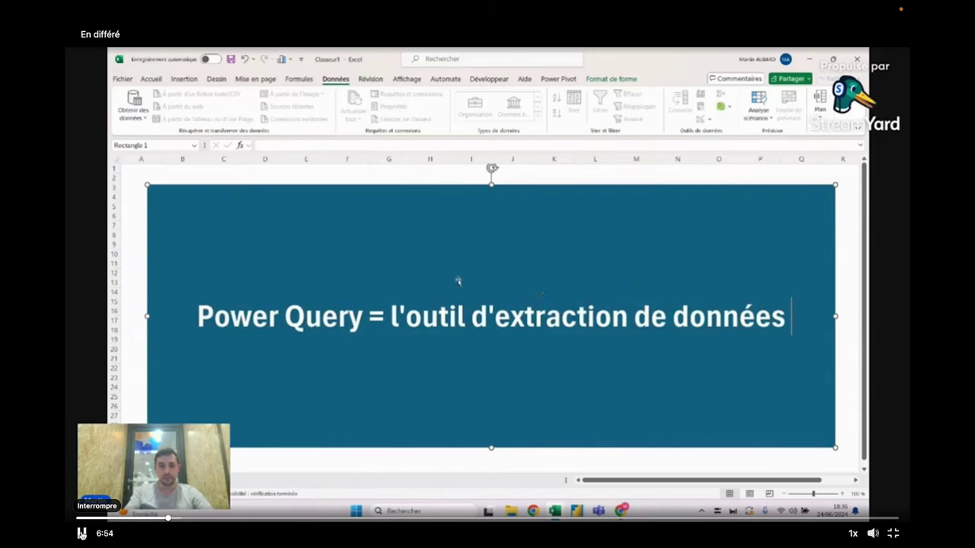
key(Escape)
Step: Set the rectangle text to size 36, break it after "Power Query =", and insert "et de transformation"
click(153, 79)
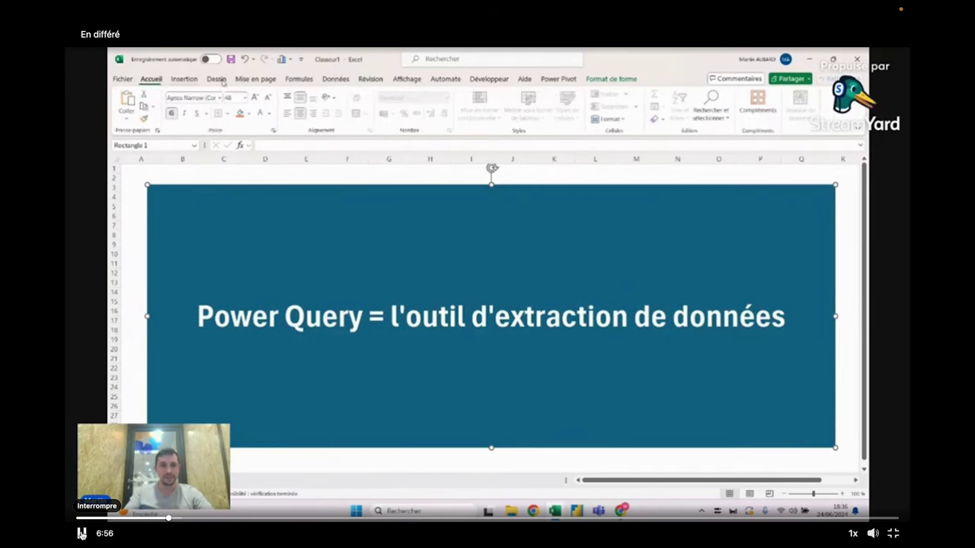
click(268, 98)
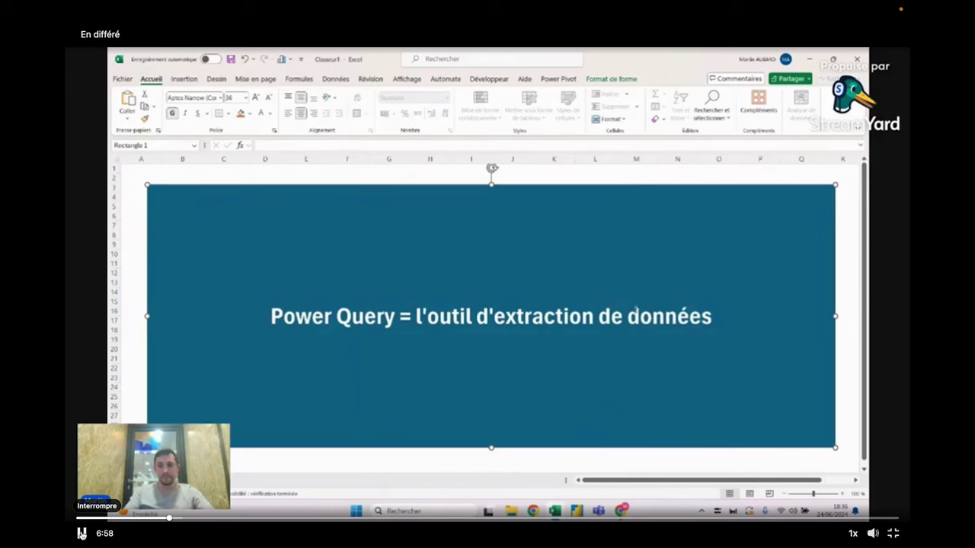
click(415, 316)
key(Return)
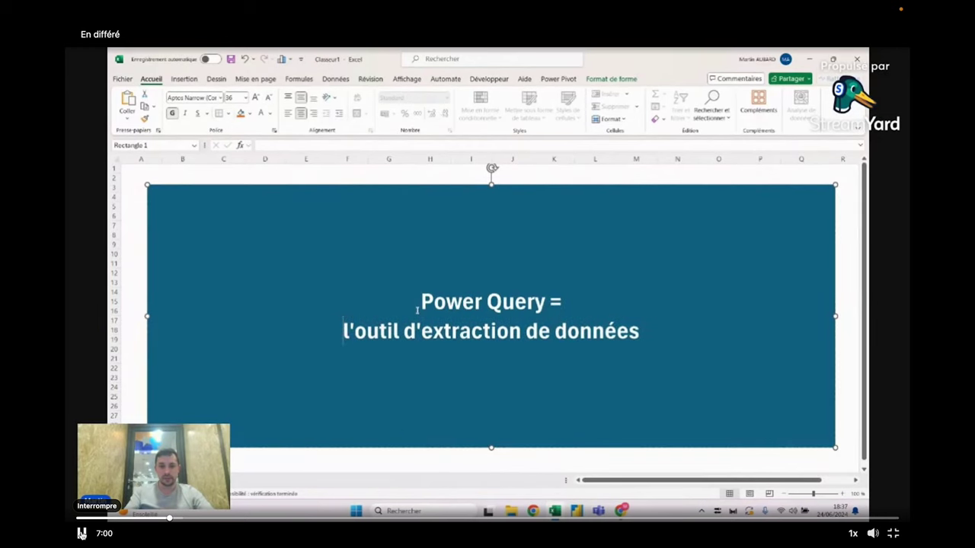
key(End)
click(525, 330)
text(et de )
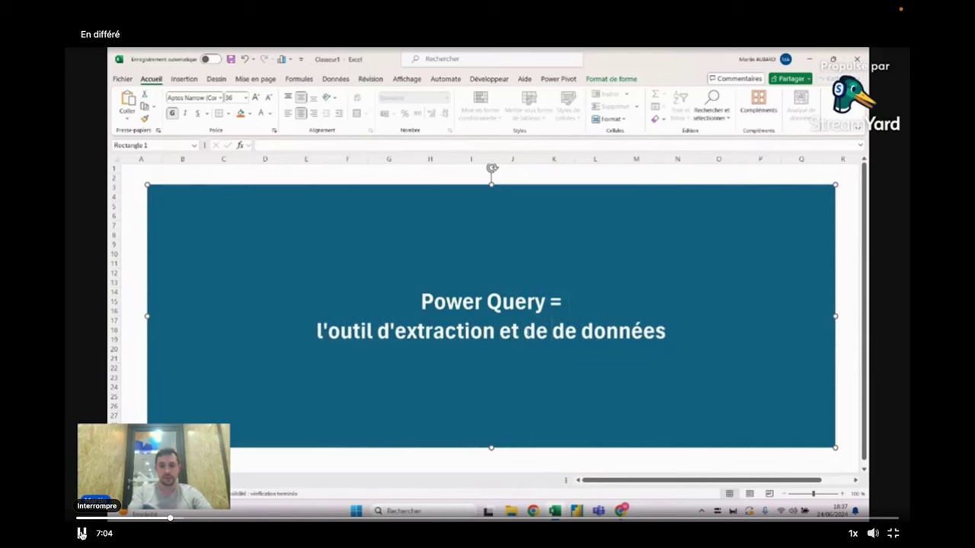
text(transformation)
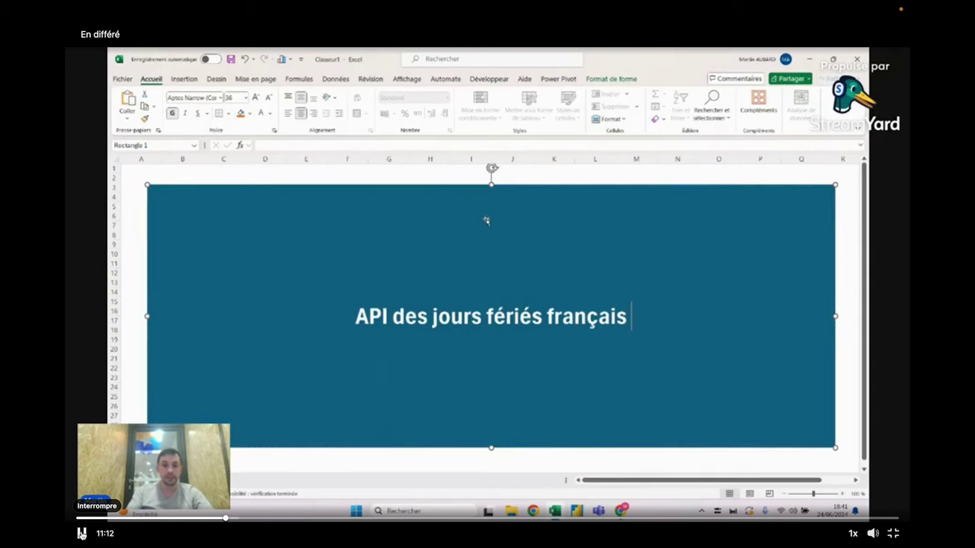
Step: Start a new line below the title for the "API du découpage administratif français" entry
key(Return)
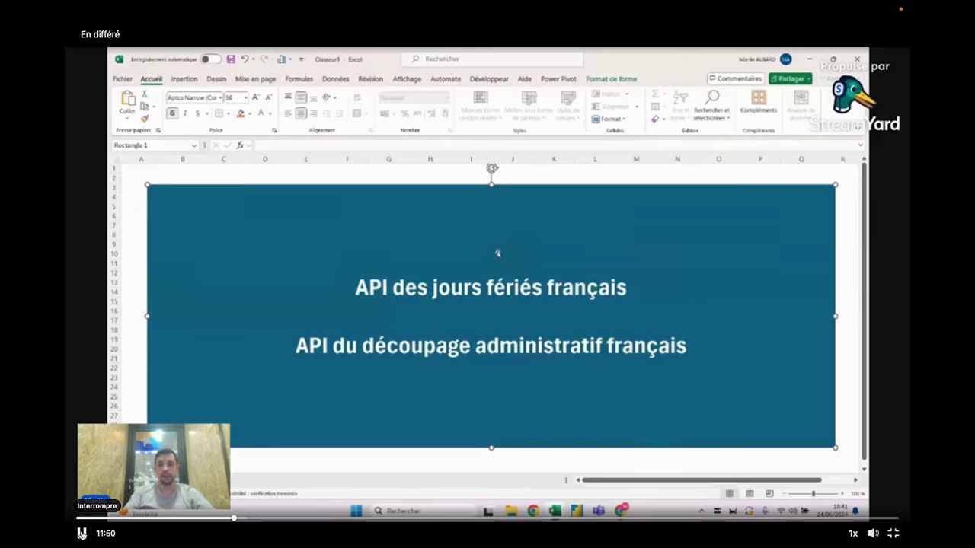
Step: Add "API des vacances scolaires" as a new line below the second line
click(670, 346)
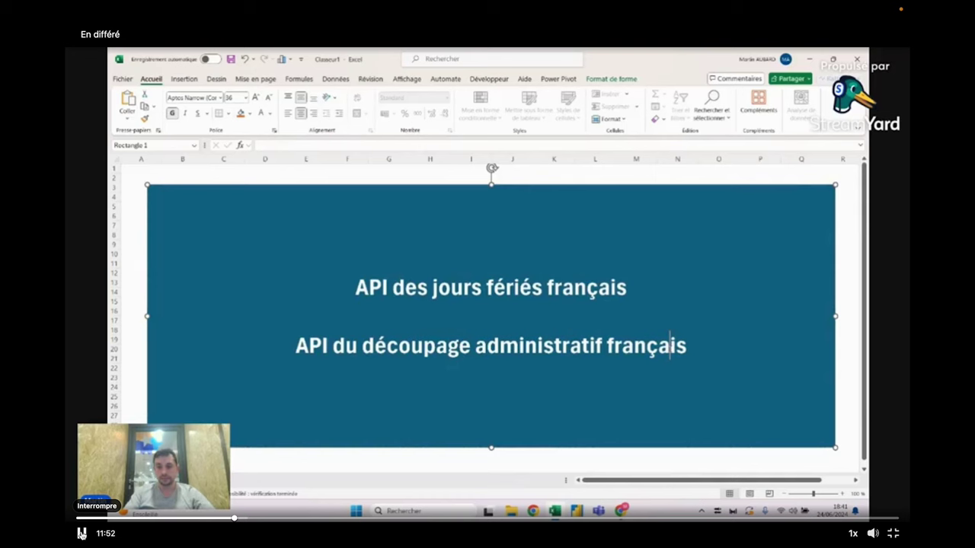
key(Right)
key(Right)
key(Return)
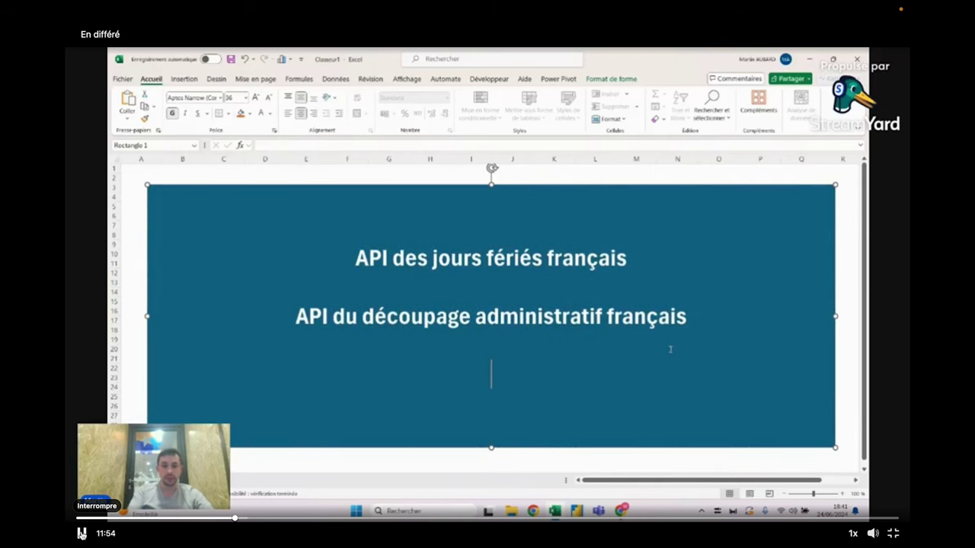
text(API d)
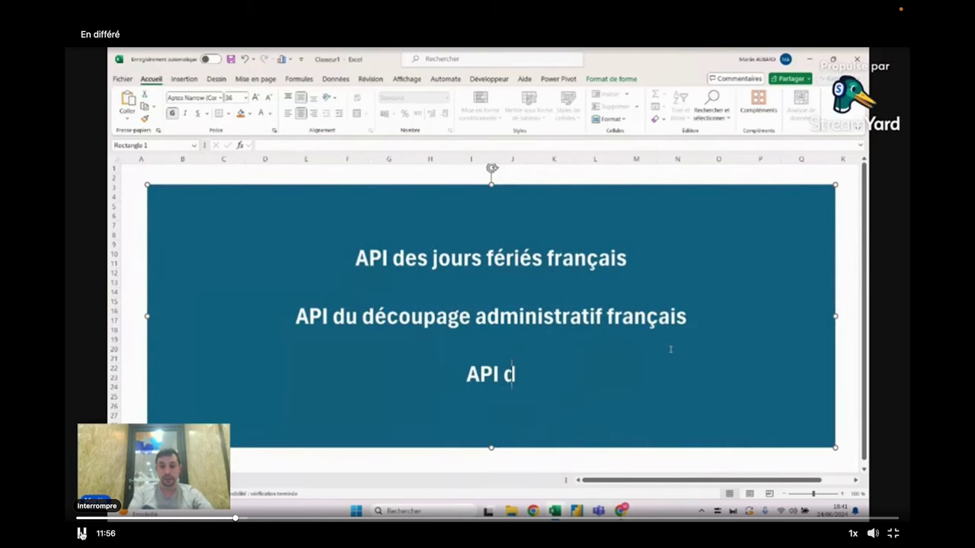
text(u c)
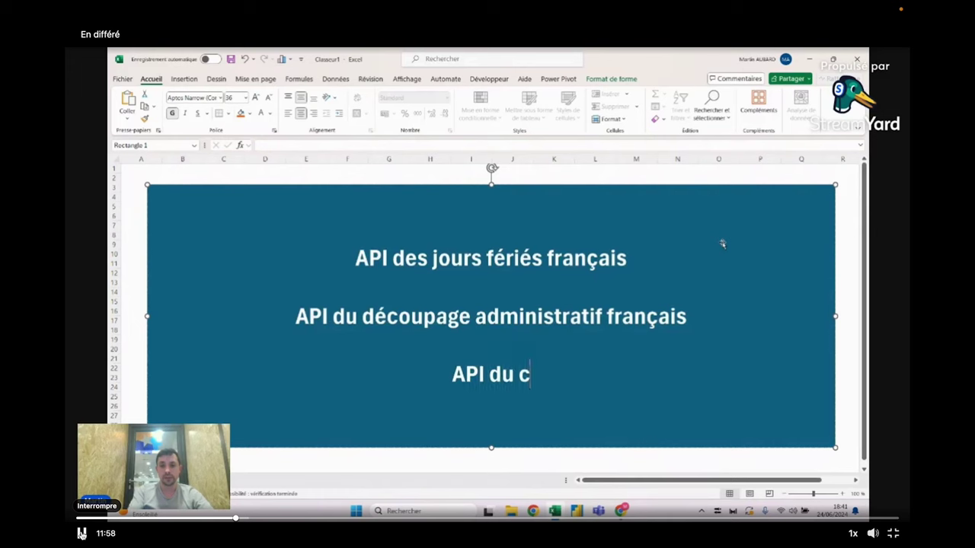
text(ald)
key(BackSpace)
key(BackSpace)
key(BackSpace)
key(BackSpace)
key(BackSpace)
key(BackSpace)
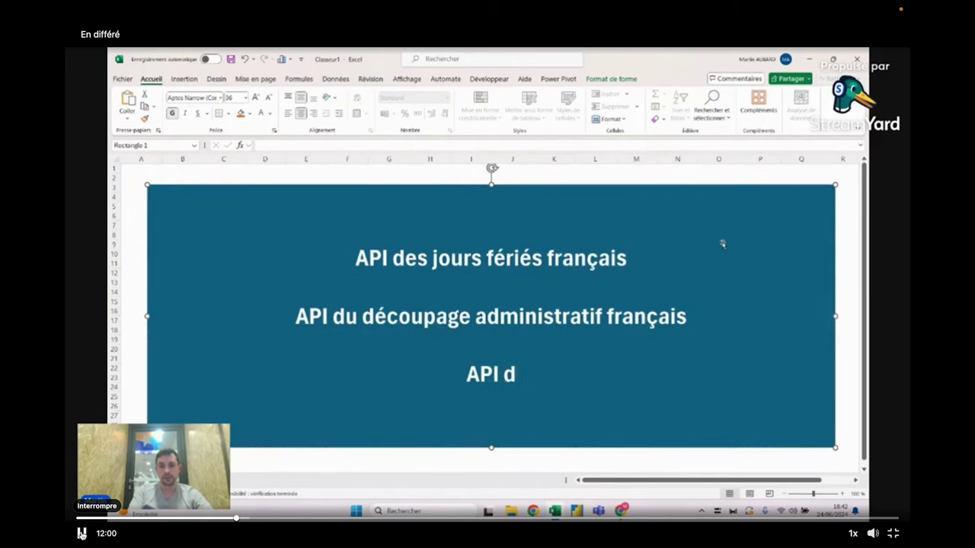
text(es vacances sco)
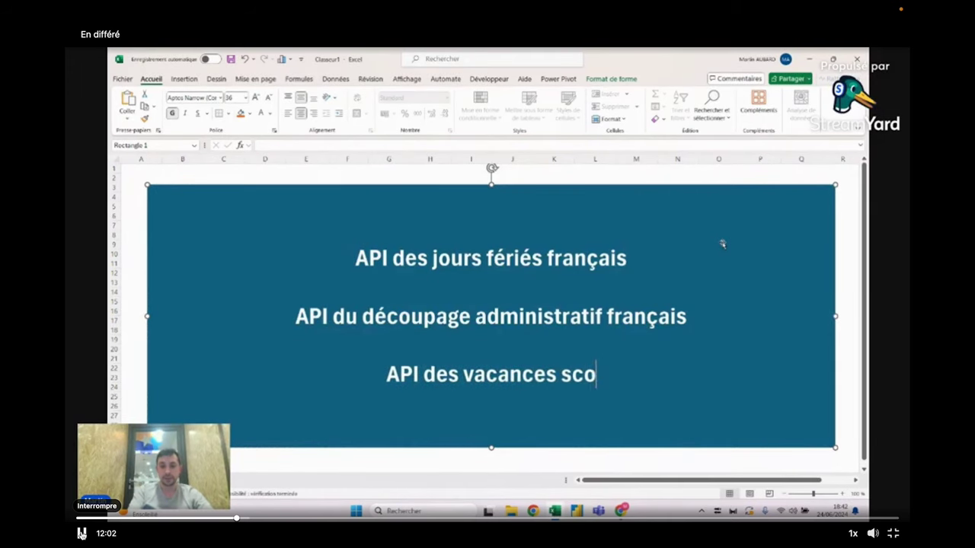
text(laires)
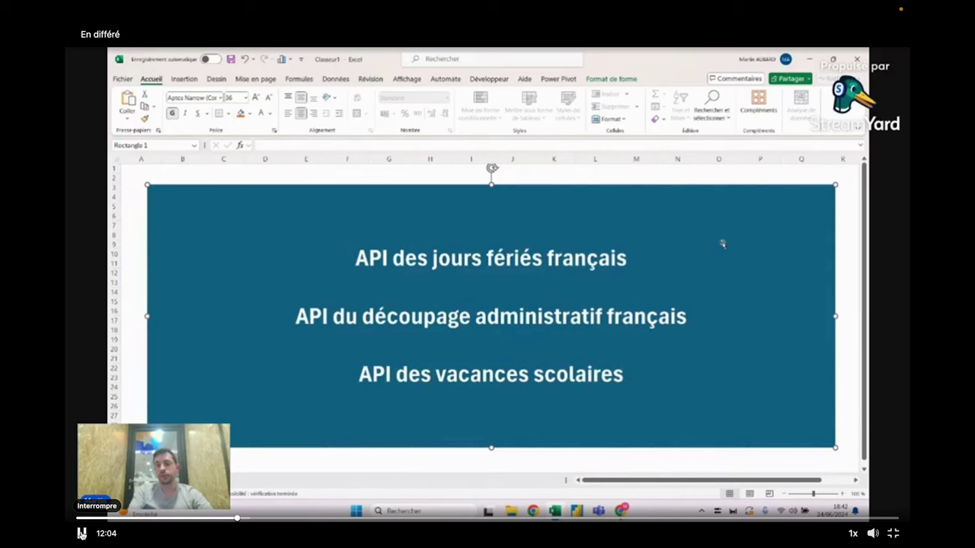
key(Escape)
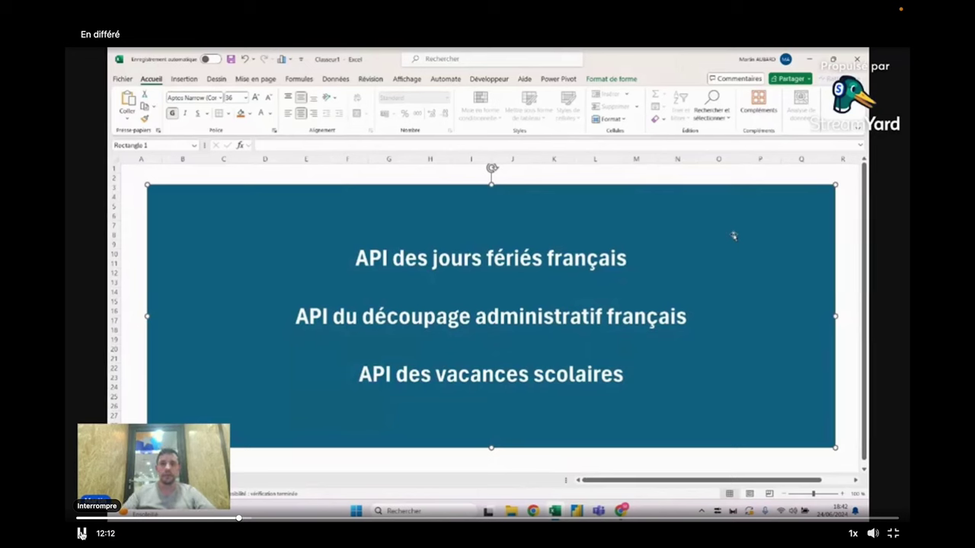
Step: Remove the blank lines between the three API lines
click(621, 284)
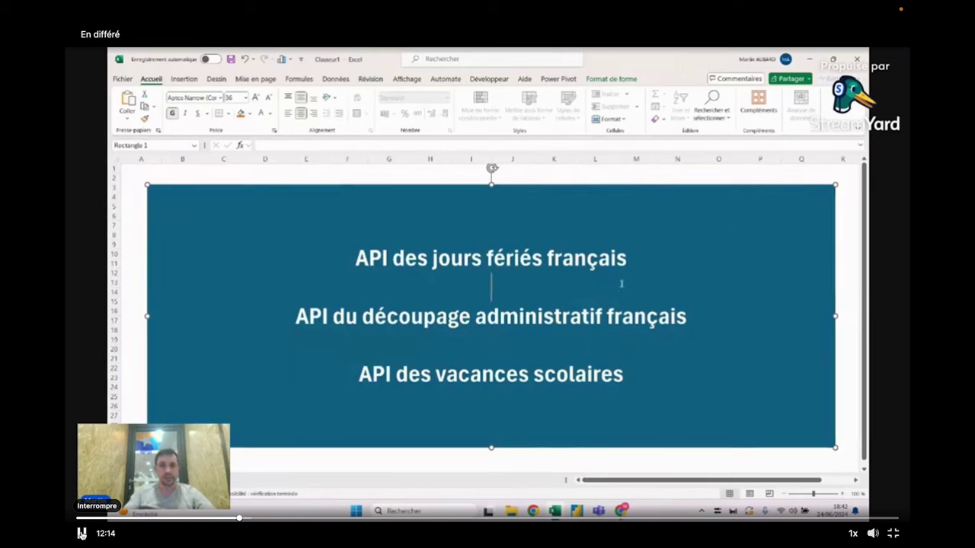
key(BackSpace)
click(622, 325)
key(BackSpace)
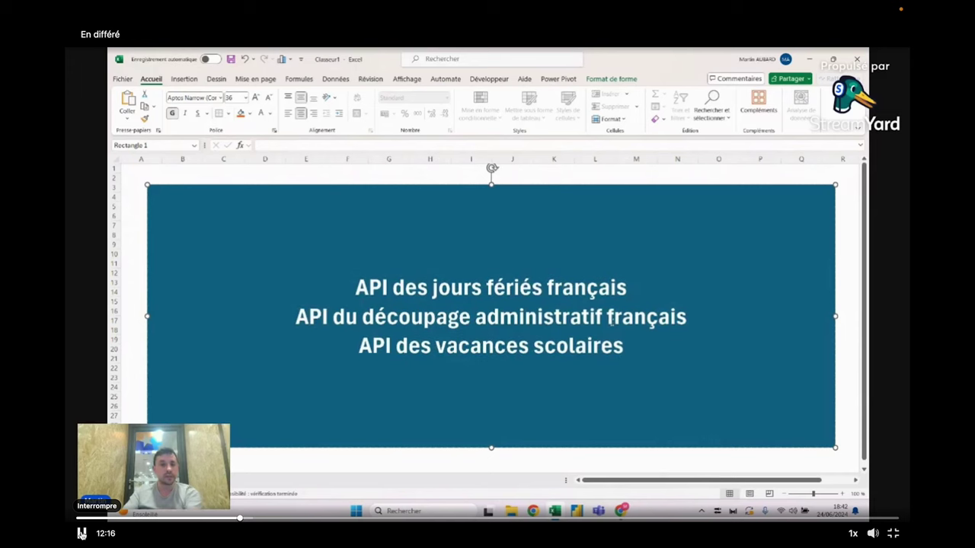
Step: Add "API pour chaque logiciel" after a blank line below the API list
click(654, 340)
key(Return)
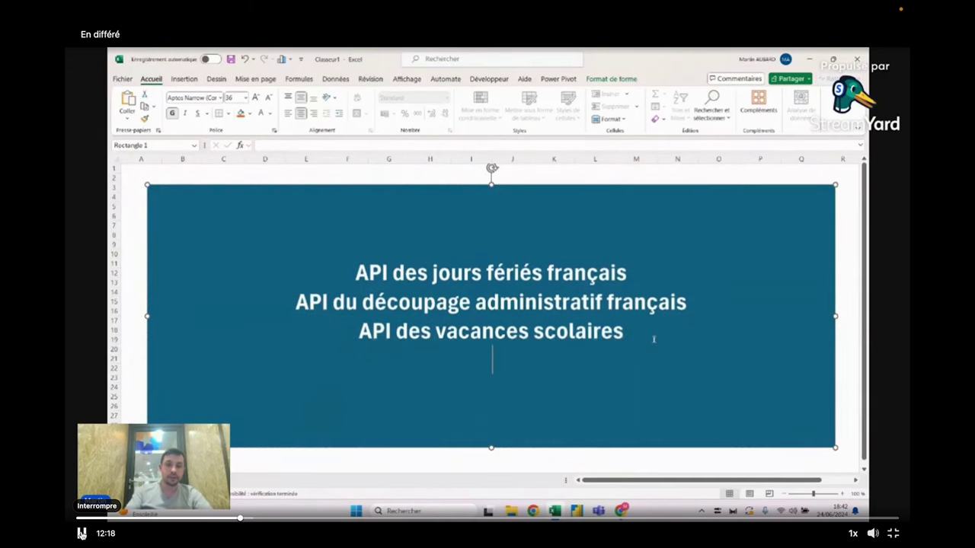
key(Return)
text(API)
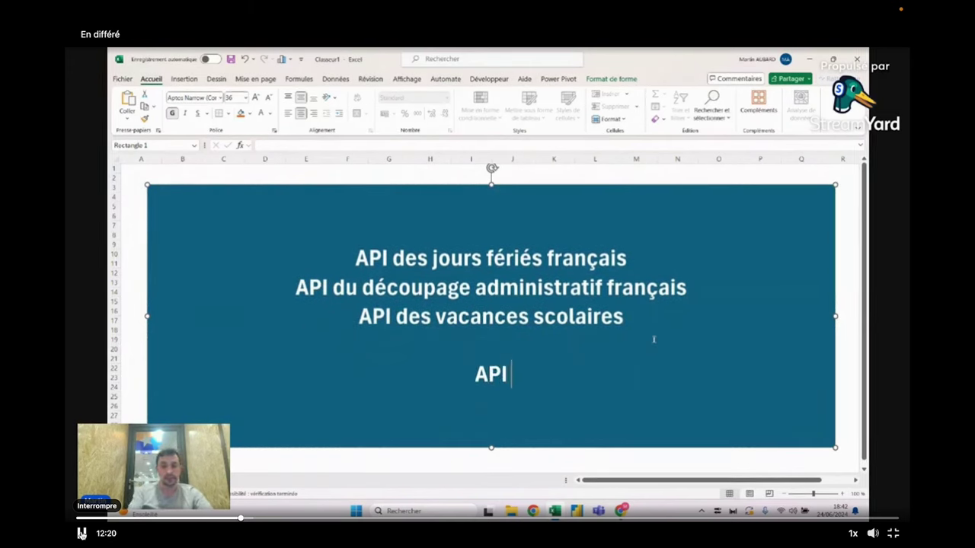
text(c)
key(BackSpace)
text(pou)
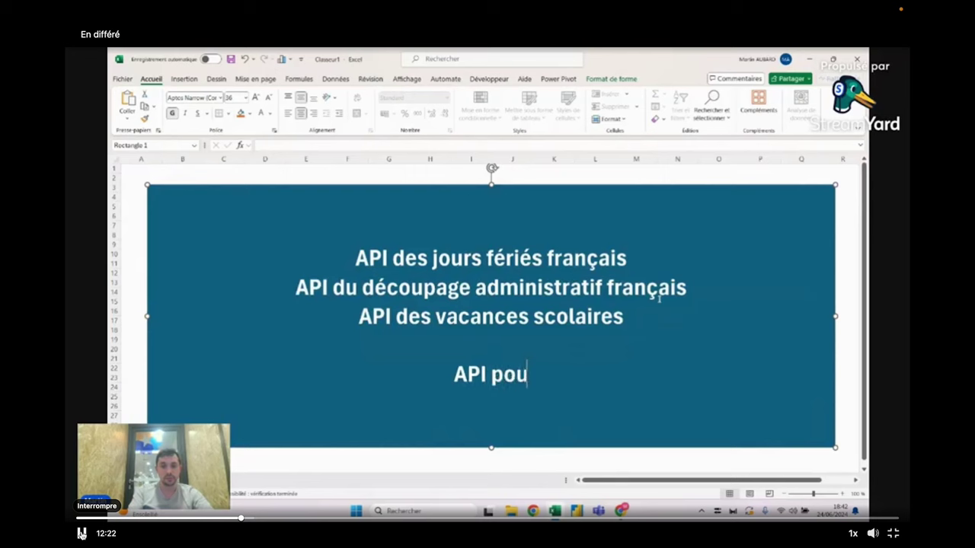
text(r chaque logici)
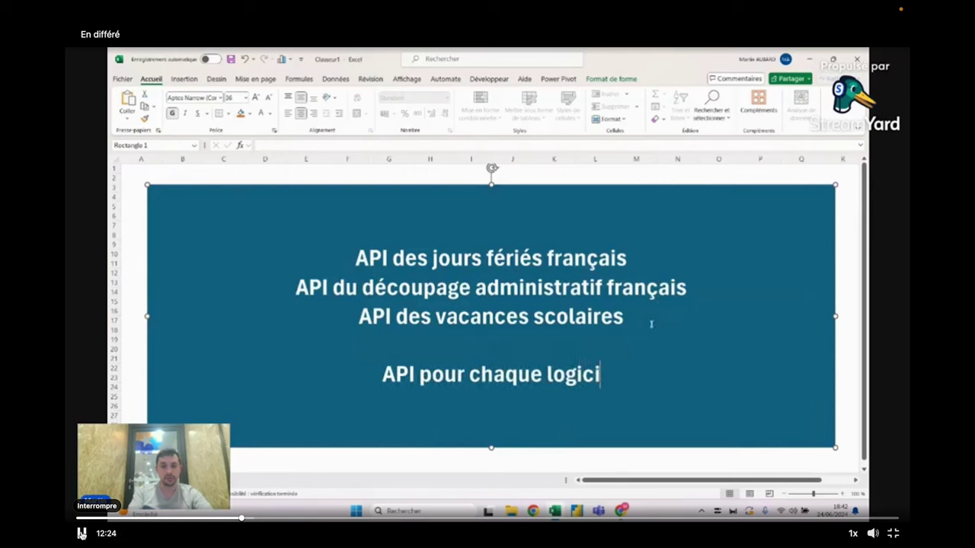
text(el)
Step: Add the line "(Lucca, Silae, DSN," beneath it
key(Return)
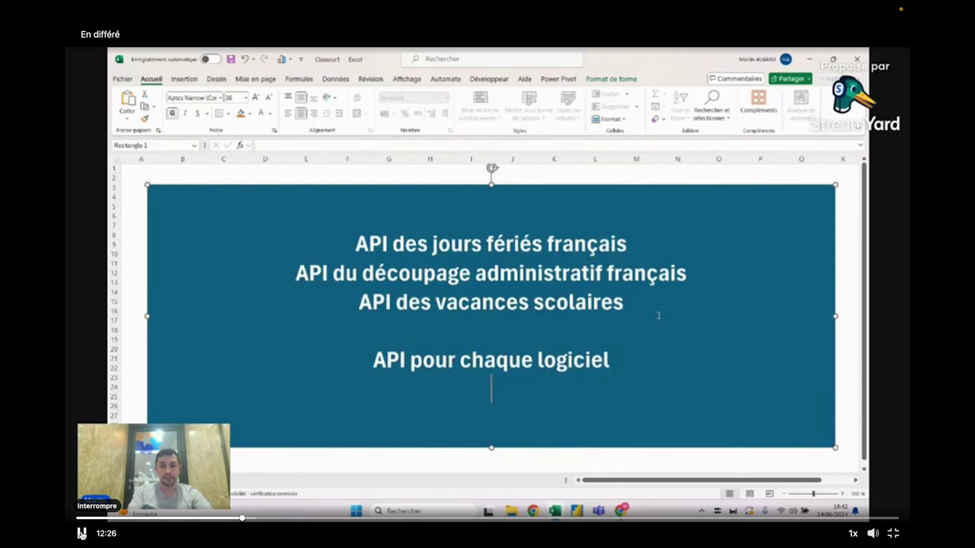
text(()
text(lu)
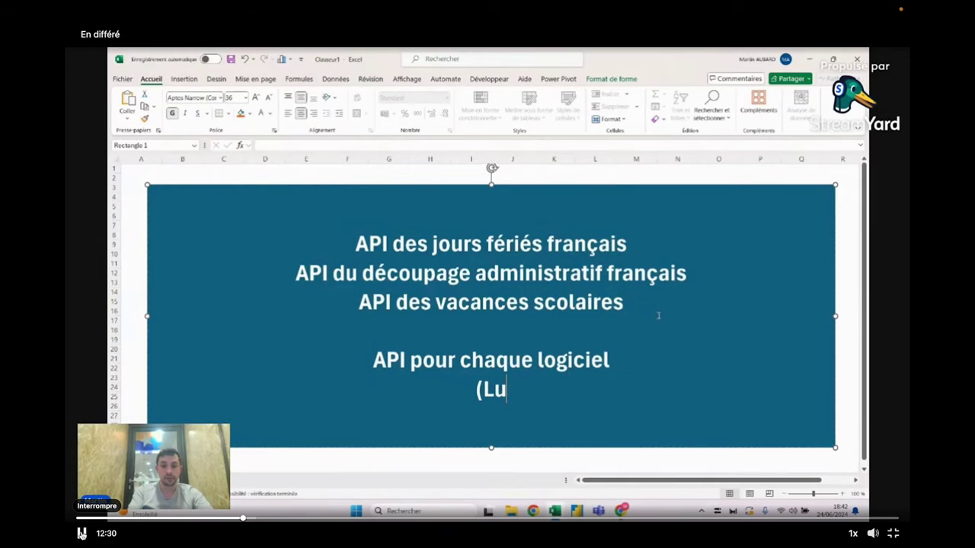
text(CCA)
key(BackSpace)
key(BackSpace)
key(BackSpace)
text(cca, )
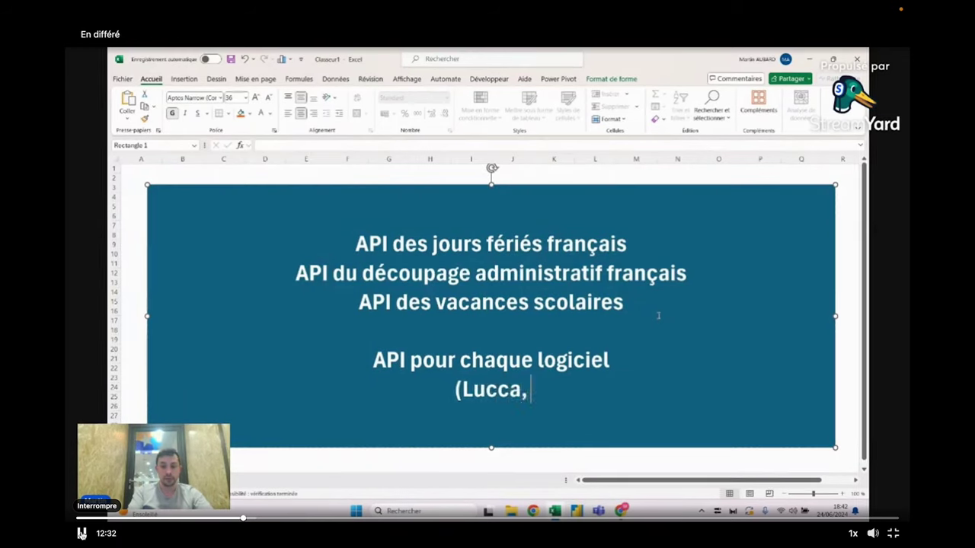
text(Sia)
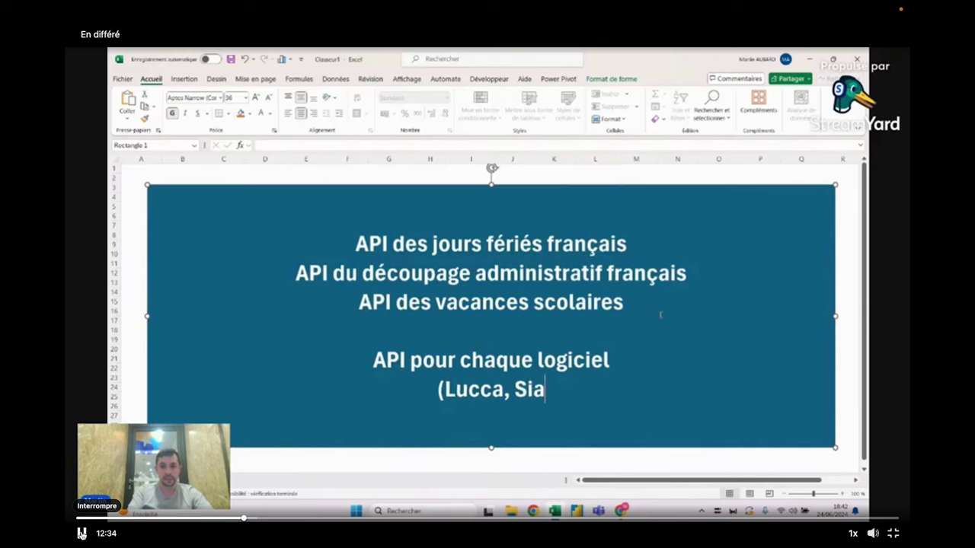
text(l)
key(BackSpace)
key(BackSpace)
text(lae)
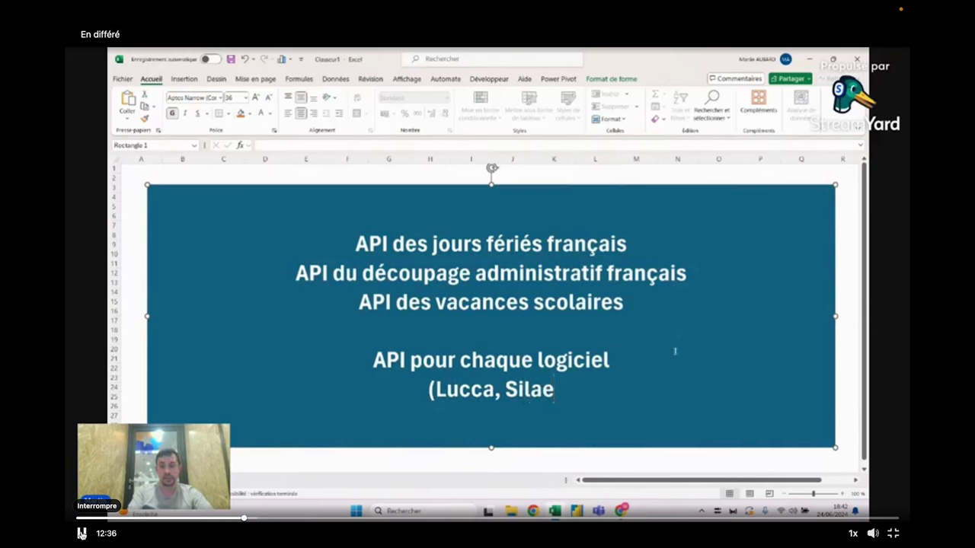
text(, )
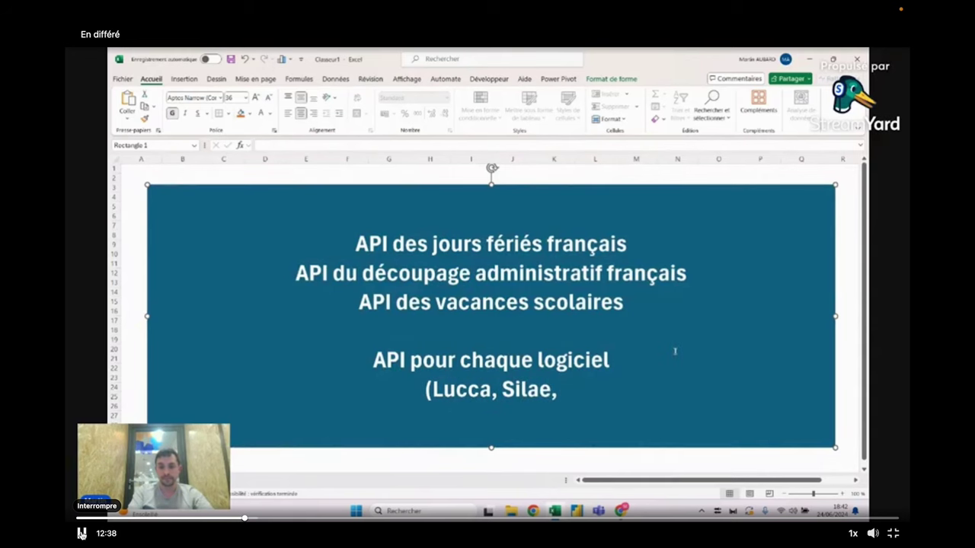
text(DSN)
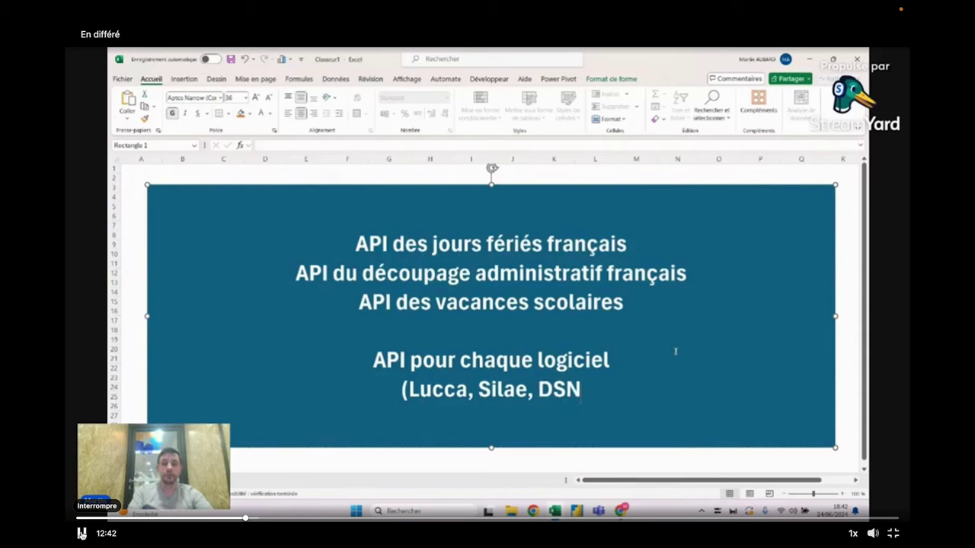
text(,)
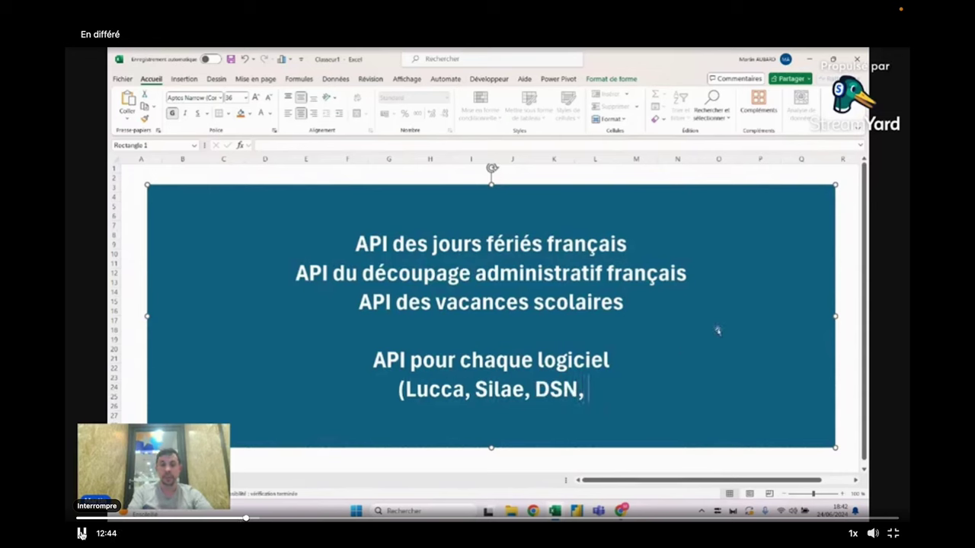
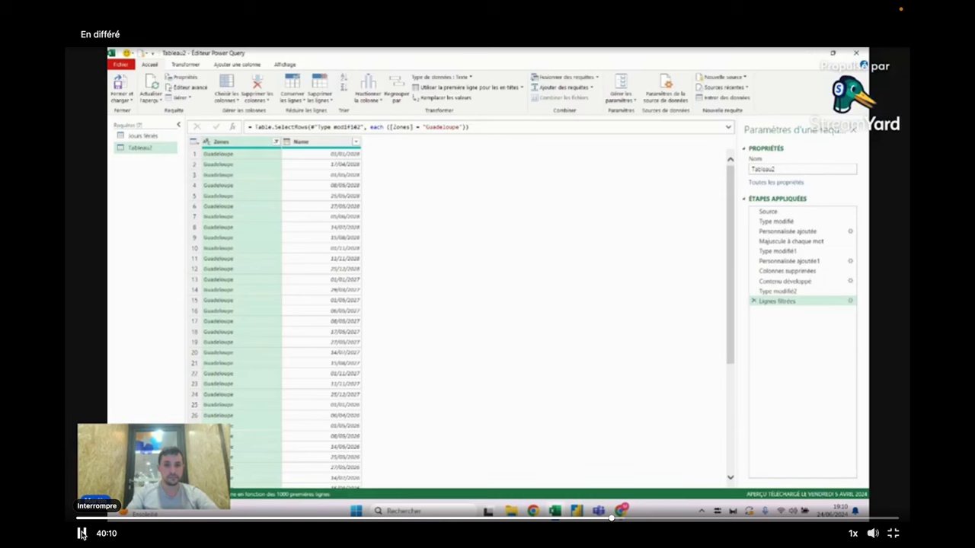
Step: Delete the 'Lignes filtrées' step so holidays for all zones appear, not just Guadeloupe
click(754, 301)
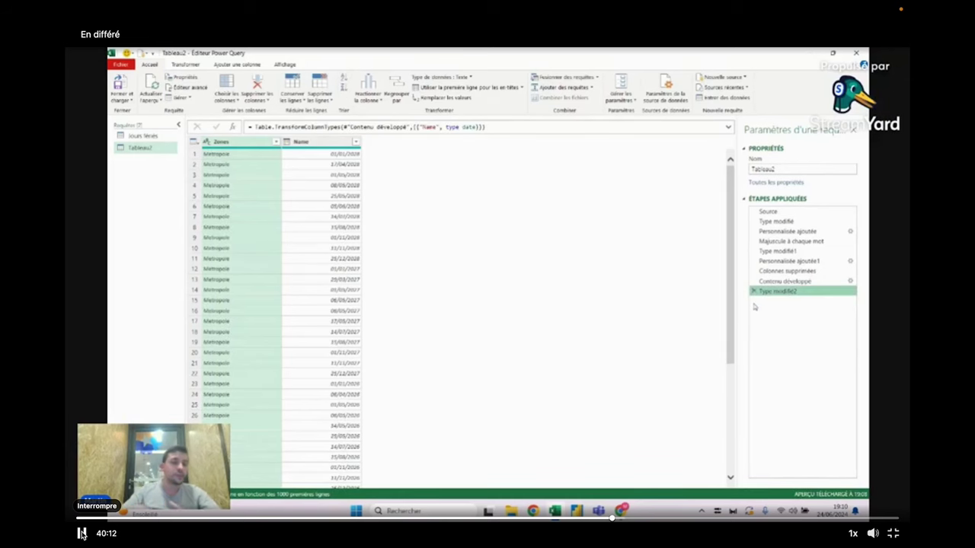